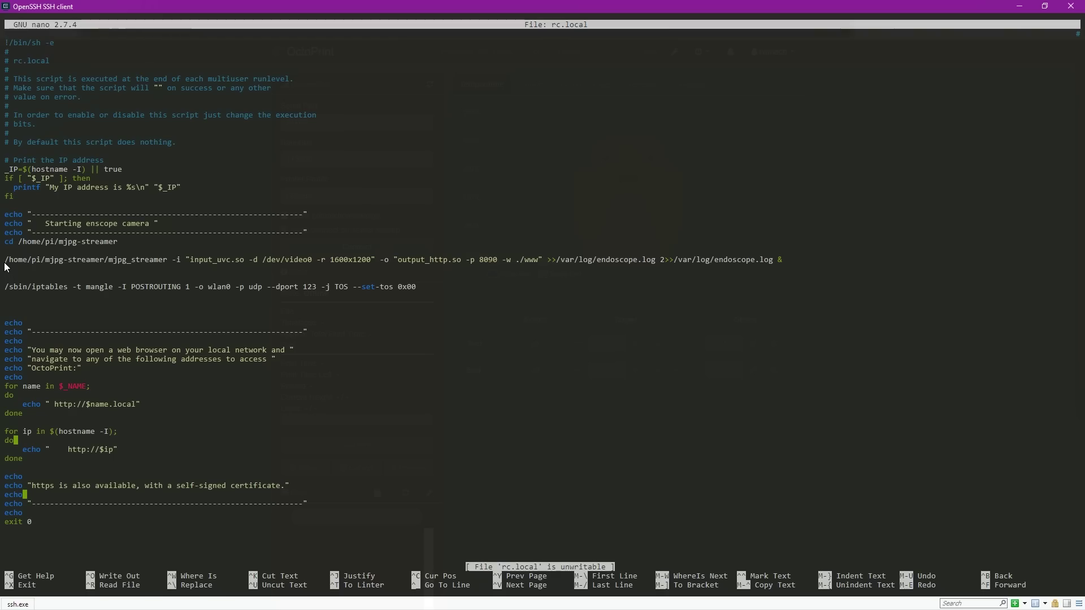
Highlight the mjpg_streamer launch command for the endoscope camera in rc.local.
click(5, 267)
drag(11, 259, 784, 258)
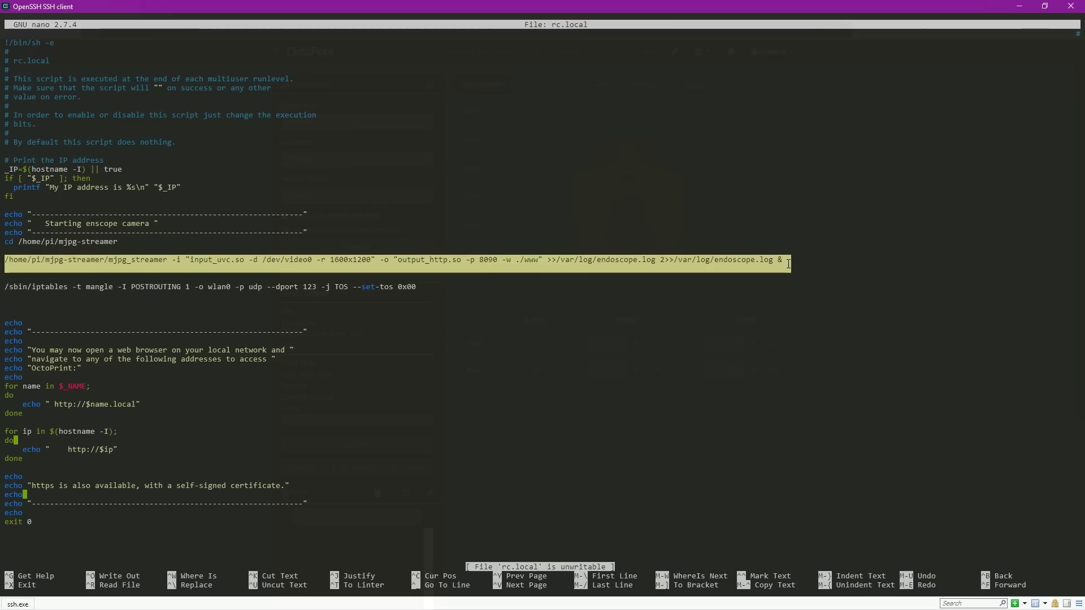
click(790, 268)
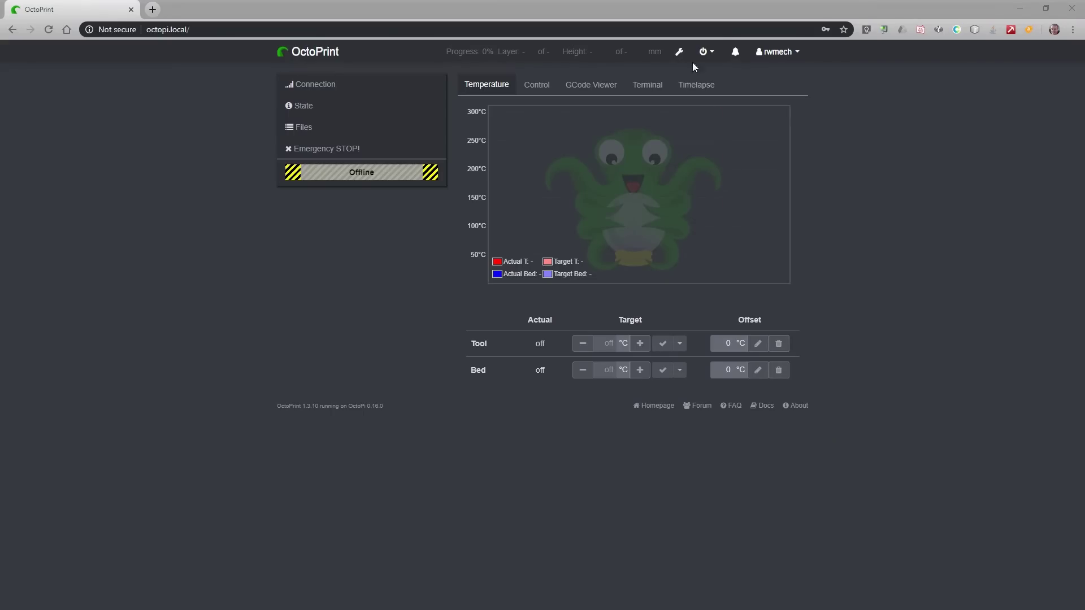
Switch to OctoPrint in the browser, open the Plugin Manager's repository of new plugins and search it for "multic".
click(681, 52)
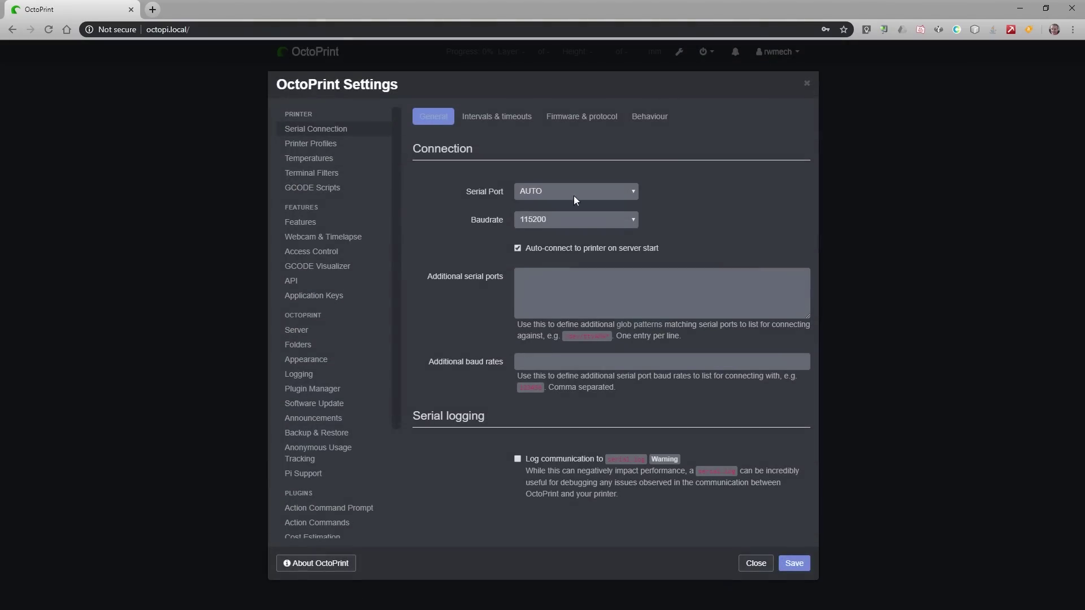
click(310, 390)
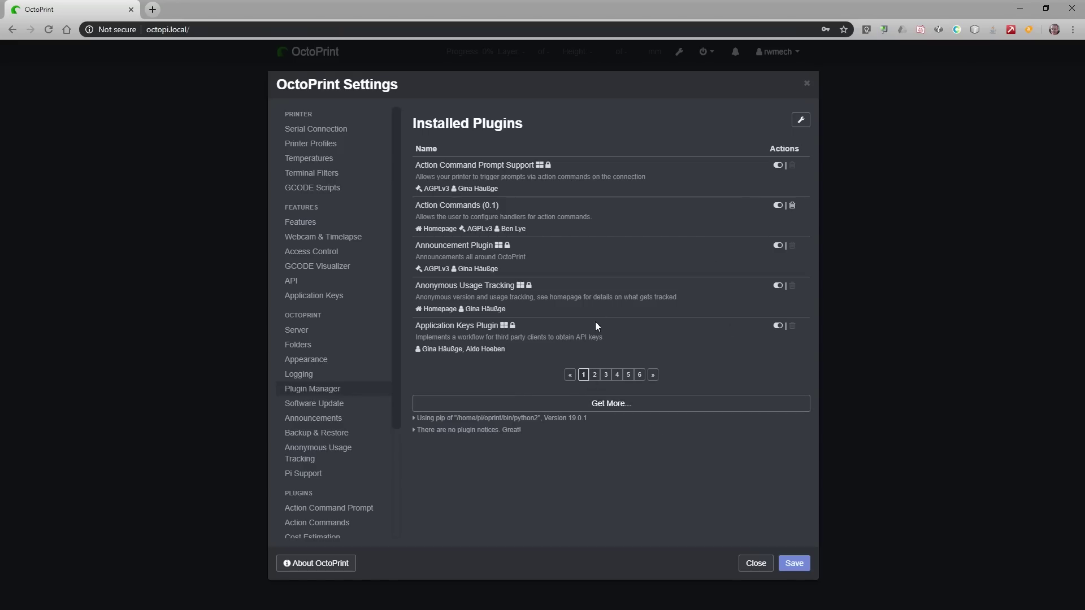
click(600, 403)
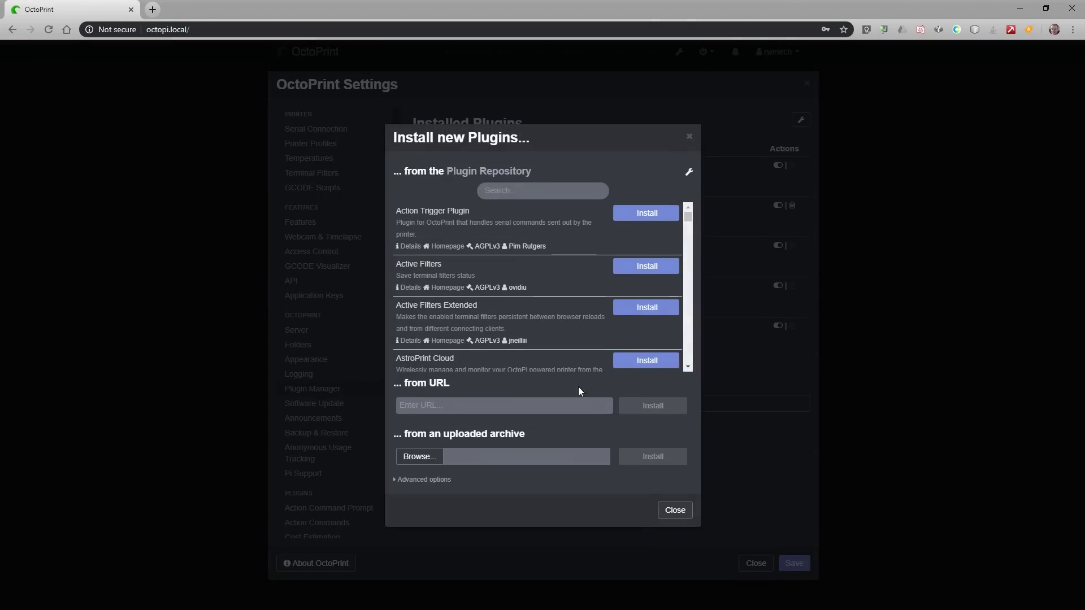
click(494, 190)
text(m)
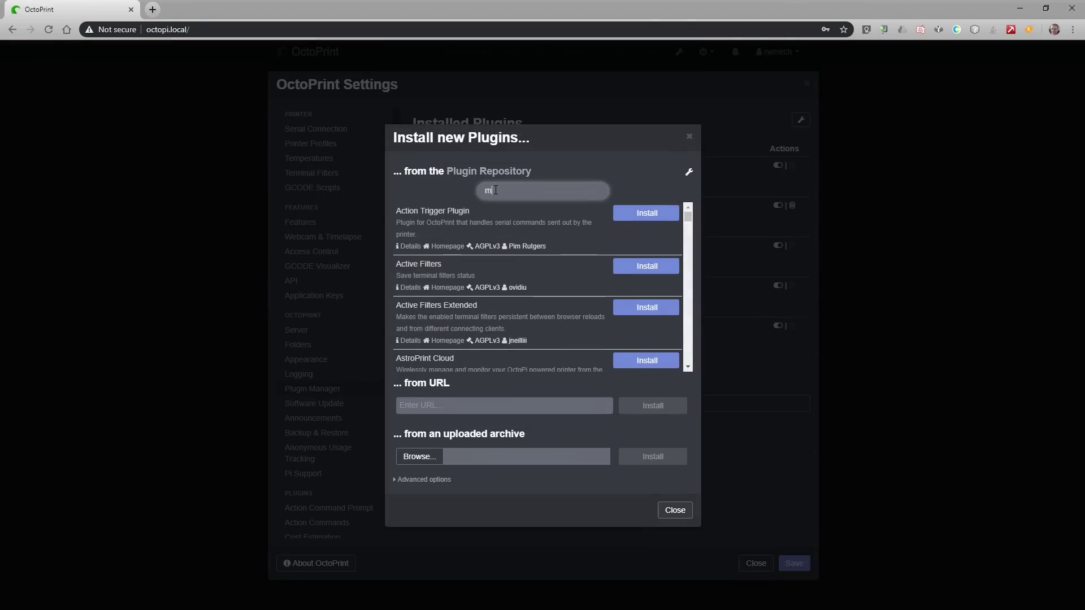
text(ultic)
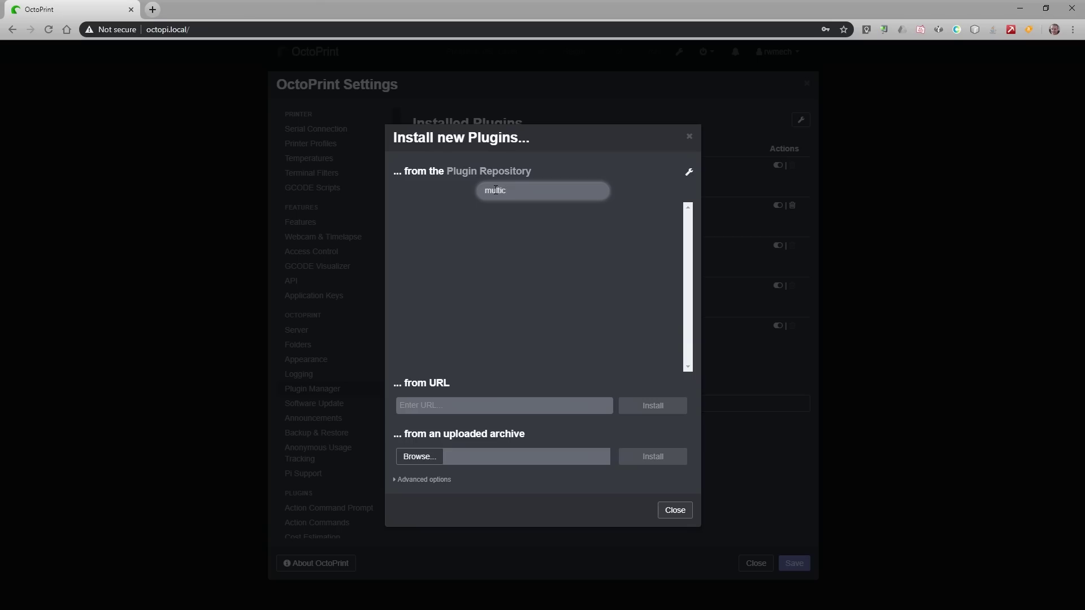
Replace the plugin repository search term with "multipl".
key(BackSpace)
key(BackSpace)
key(BackSpace)
key(BackSpace)
key(BackSpace)
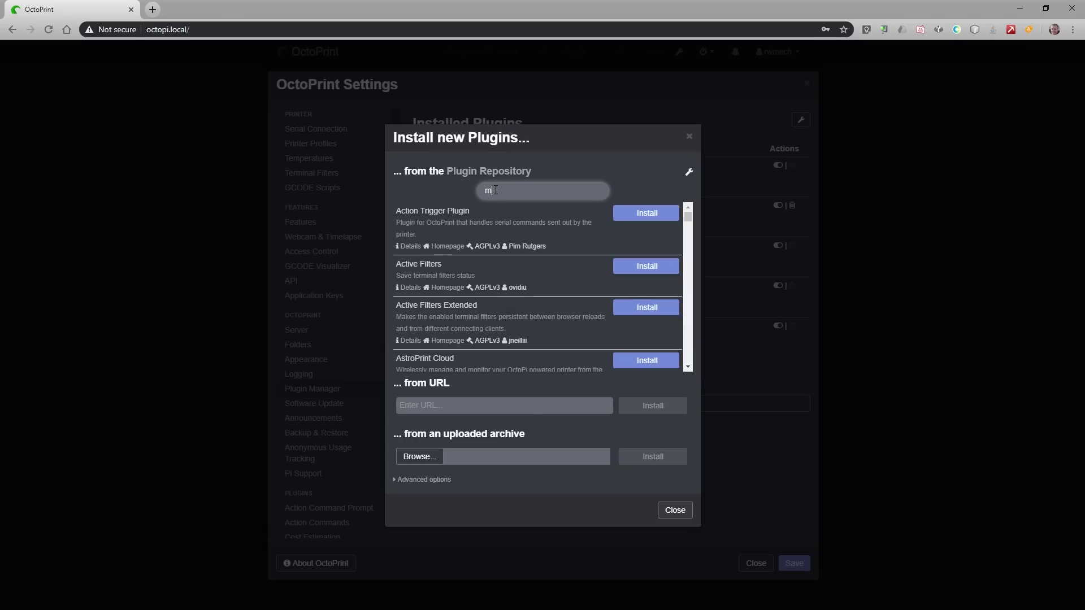
text(l)
double_click(496, 190)
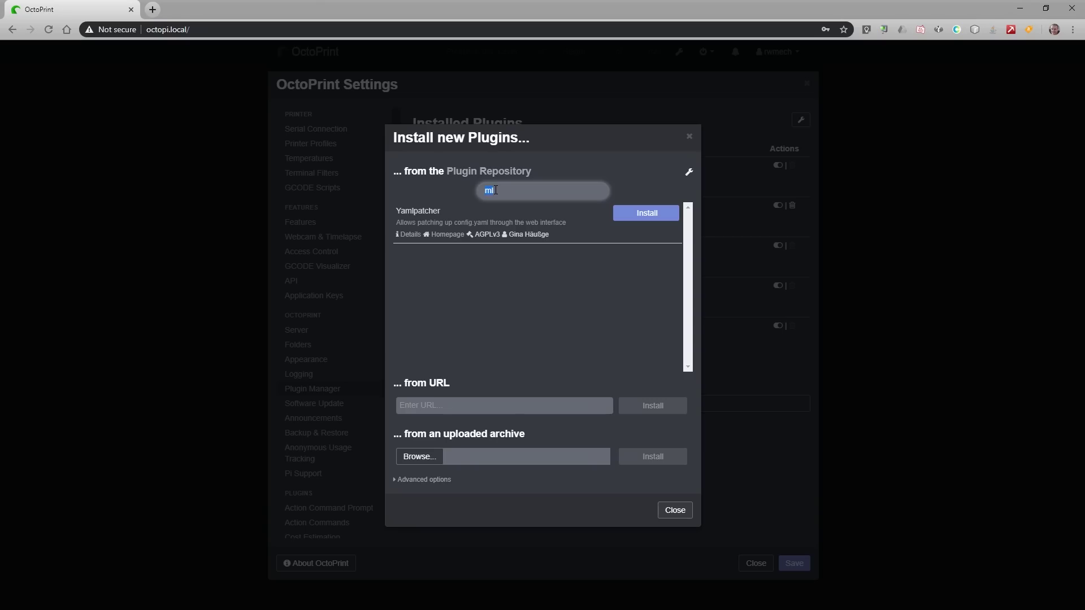
text(multipl)
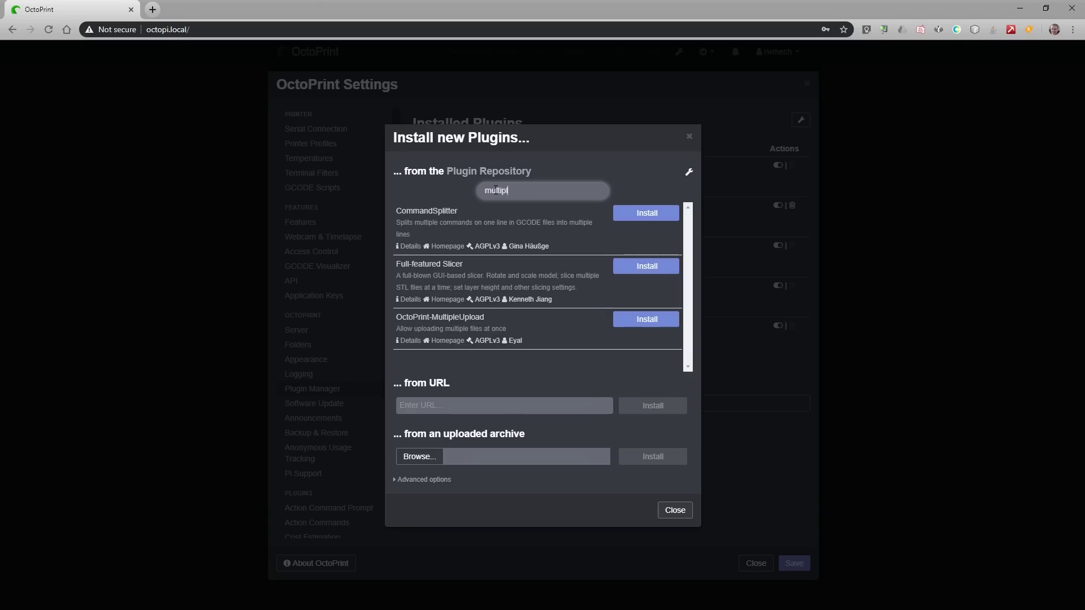
Search the plugin repository for "webcam", look through the matching plugins and close the repository.
text(webcam)
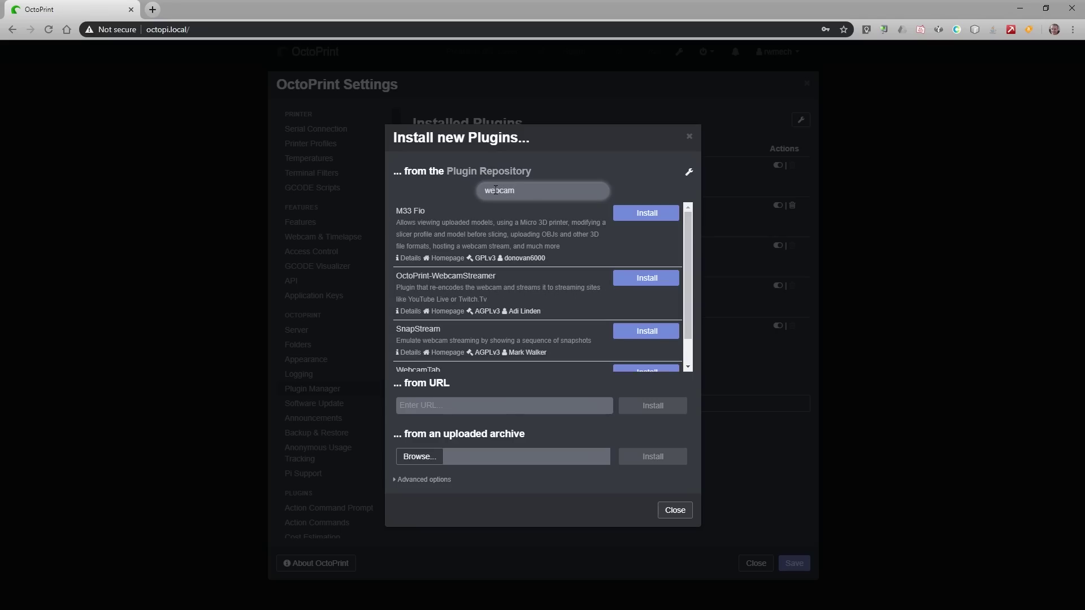
scroll(469, 297, down, 2)
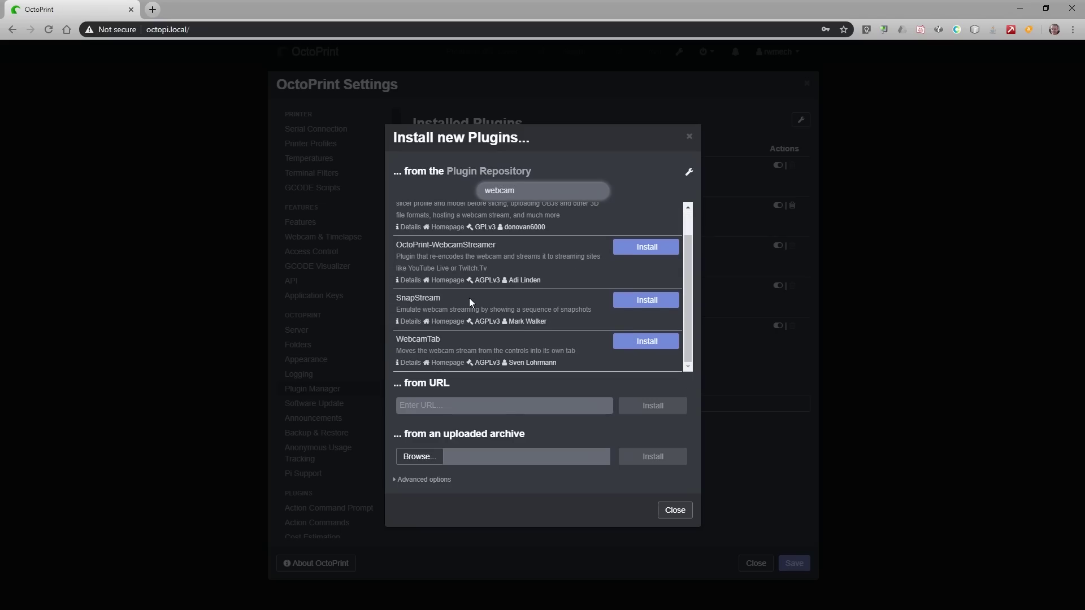
scroll(469, 298, up, 2)
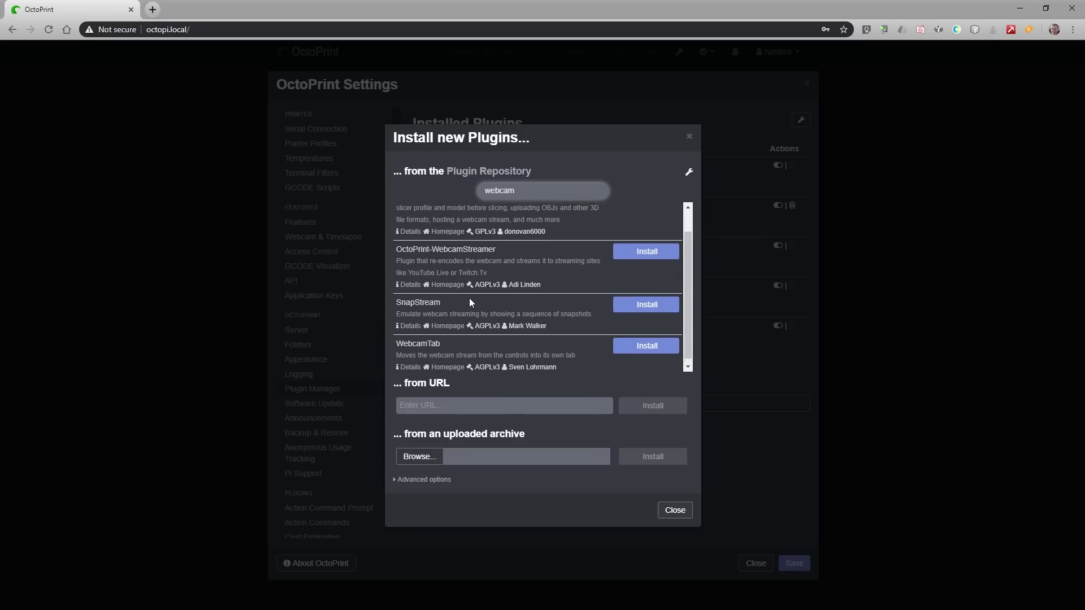
click(690, 137)
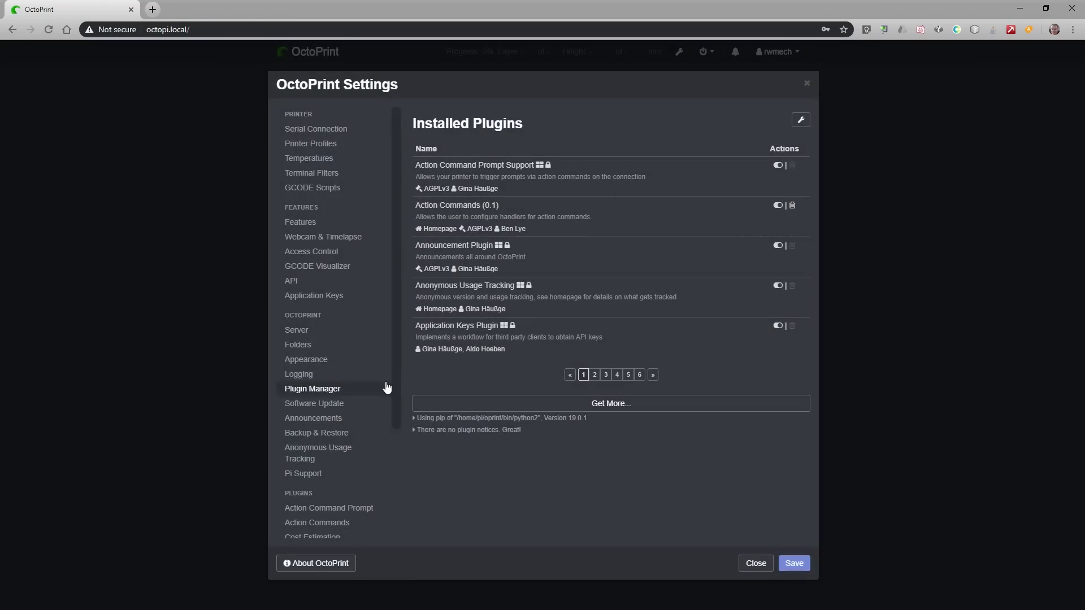
Open the MultiCam plugin settings and highlight the Nozzle profile's stream URL.
scroll(387, 388, down, 2)
scroll(387, 388, down, 1)
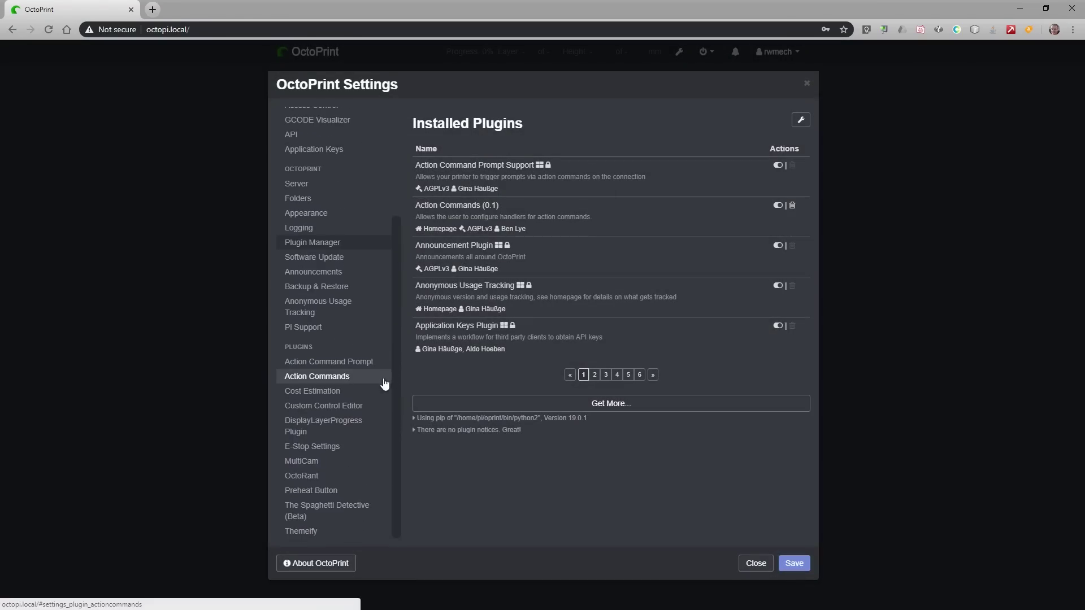
click(325, 464)
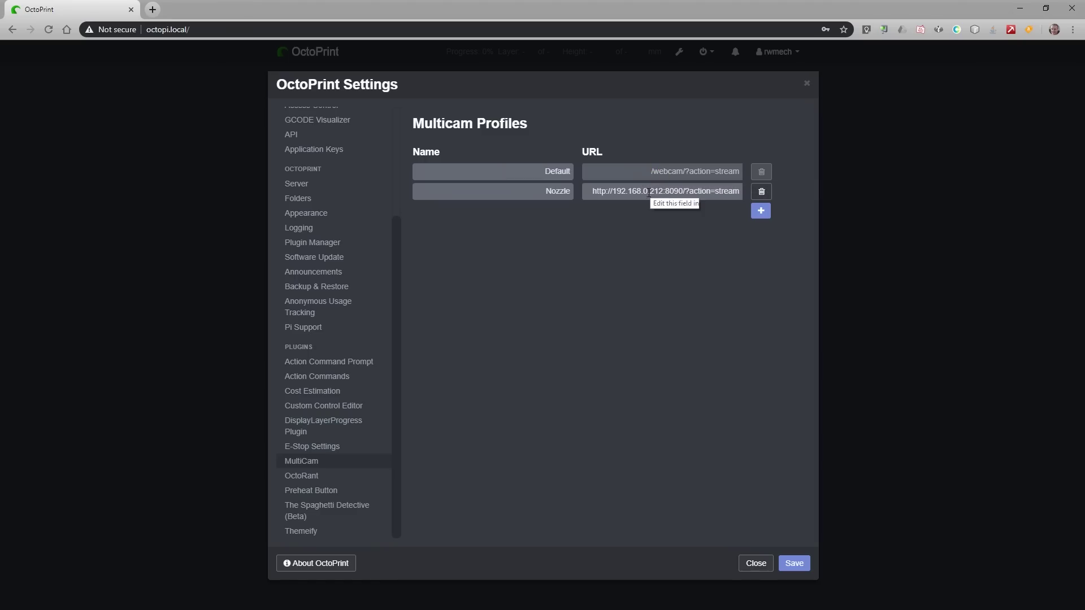
drag(594, 192, 612, 194)
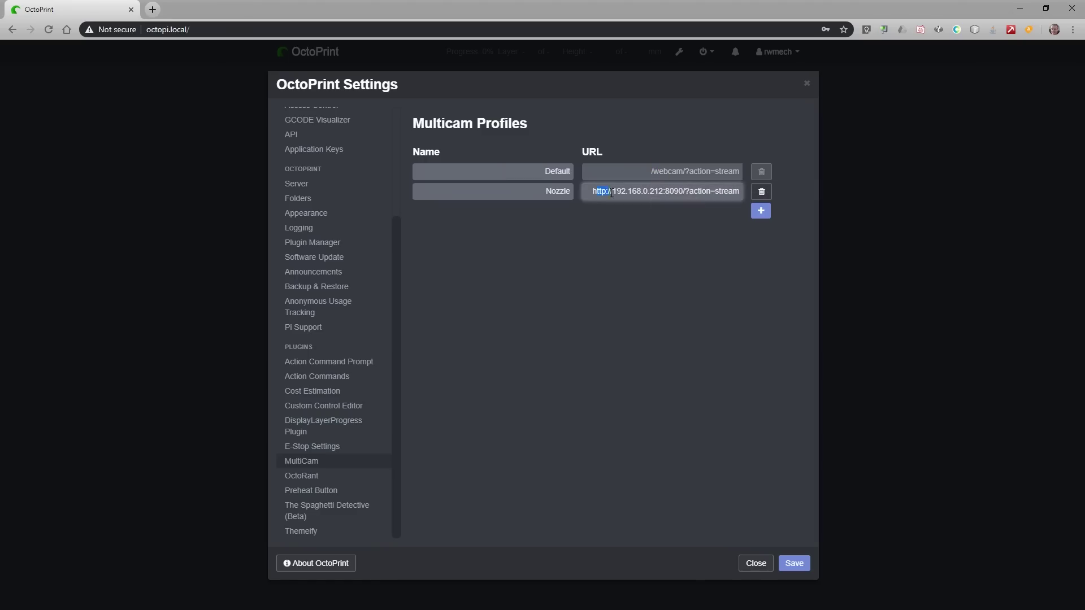
drag(712, 190, 741, 192)
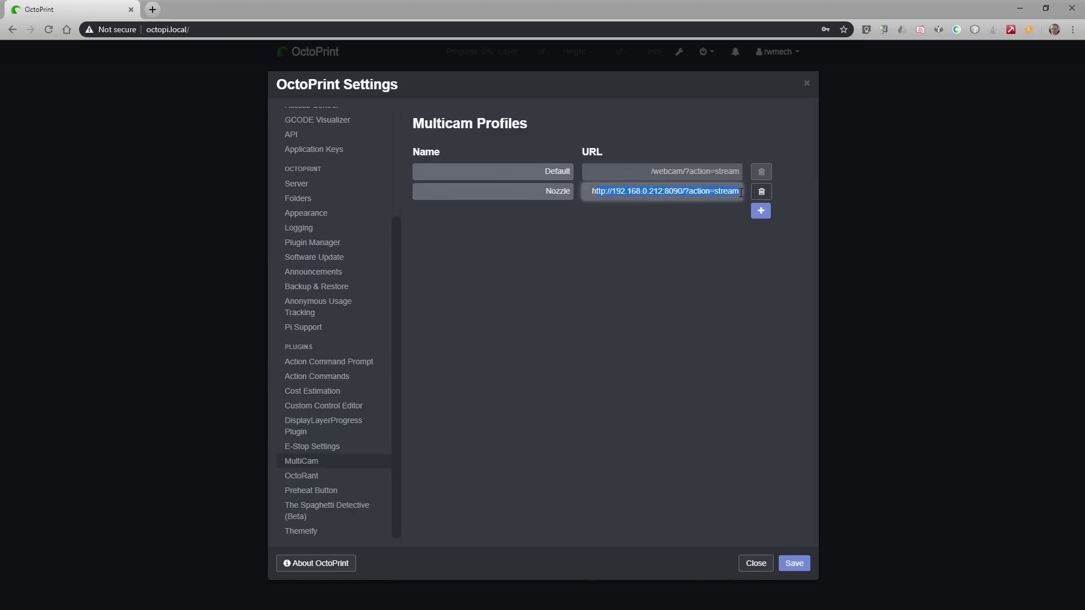
double_click(593, 194)
drag(697, 195, 742, 195)
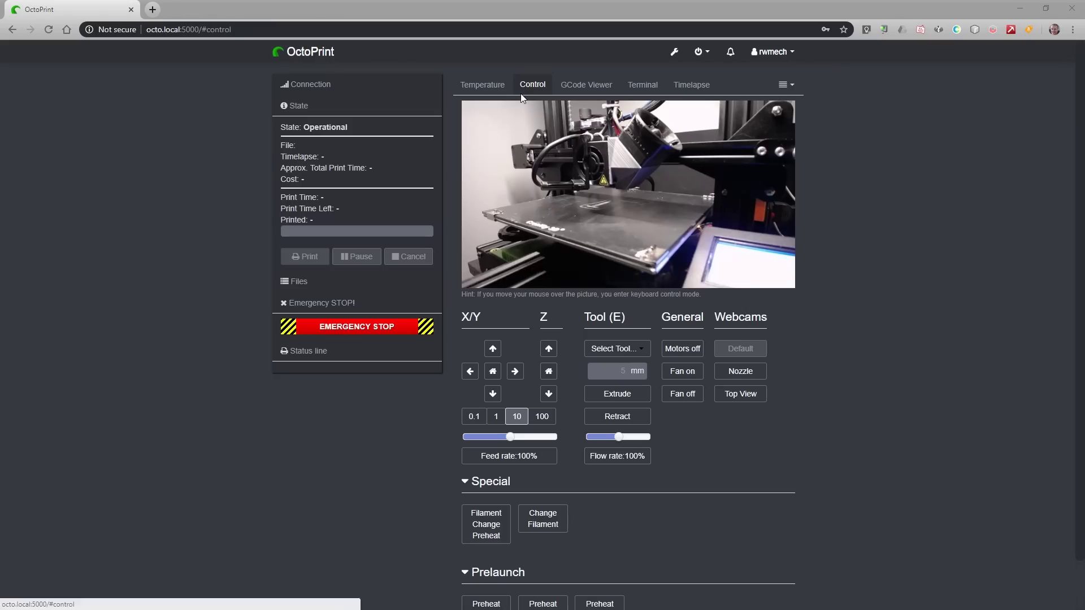
Compare the Nozzle and Default webcam streams on the printer's control page, finishing on Nozzle.
click(746, 370)
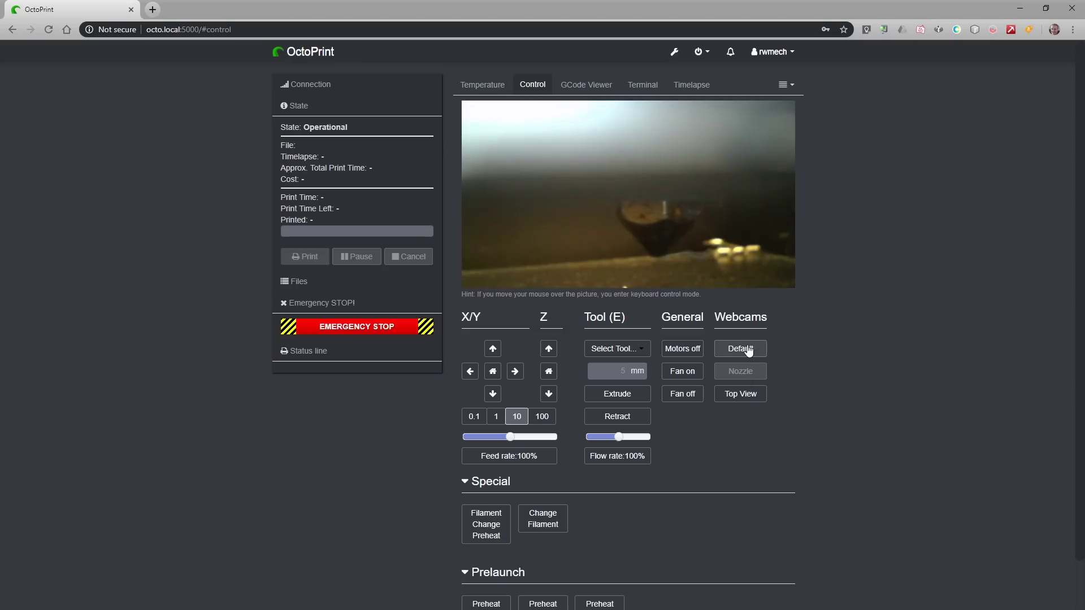
click(747, 349)
click(745, 368)
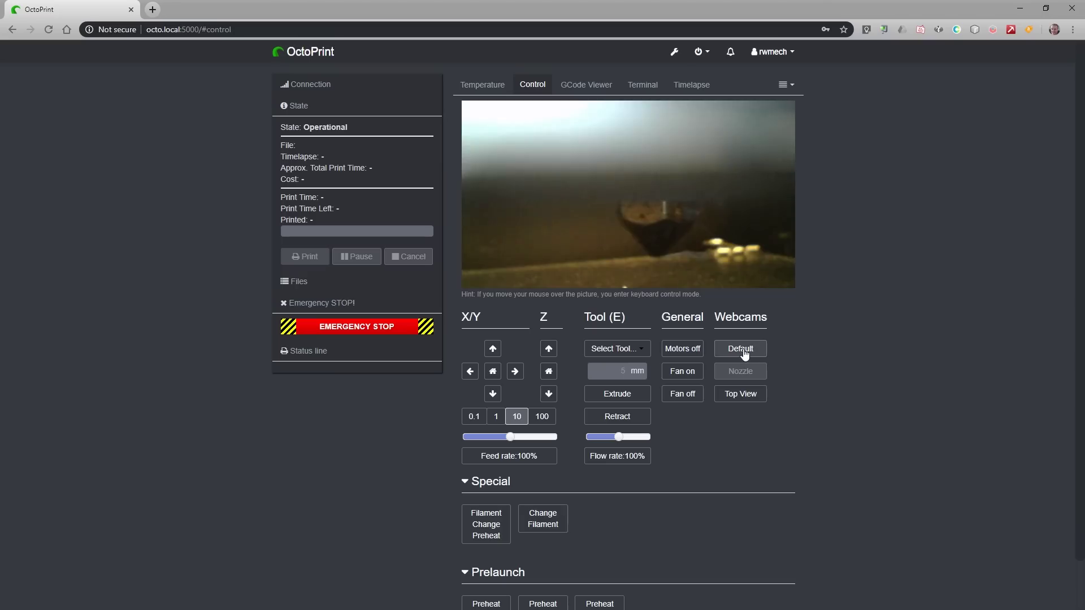